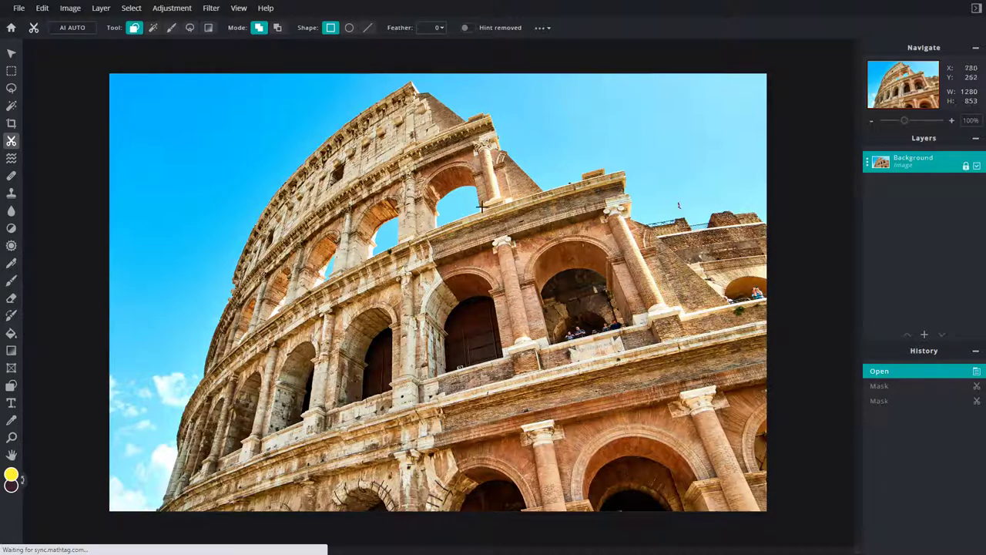
Step: Add a mask to the Background layer and reveal three separate rectangular areas of the upper-left part of the photo
{"action": "left_click", "coordinate": [98, 9]}
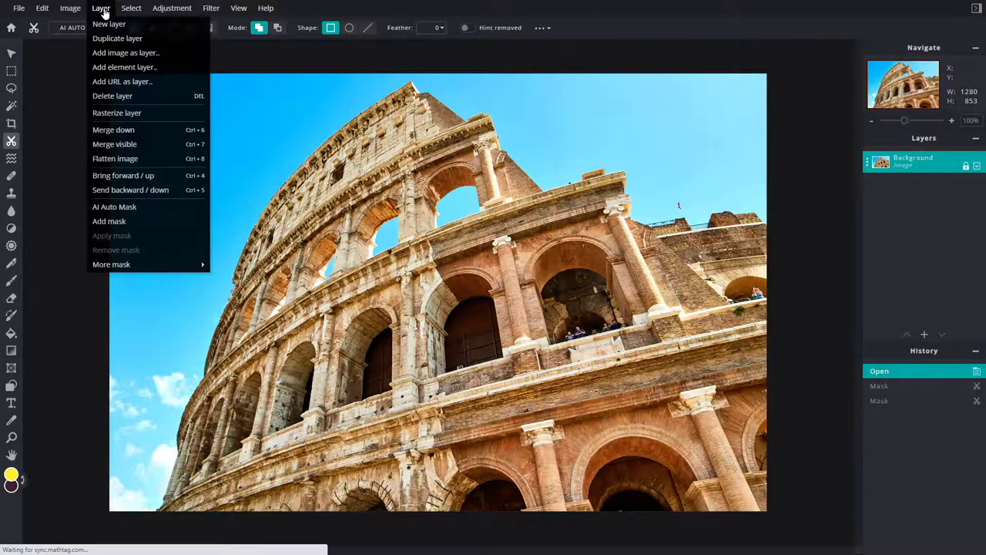
{"action": "left_click", "coordinate": [141, 224]}
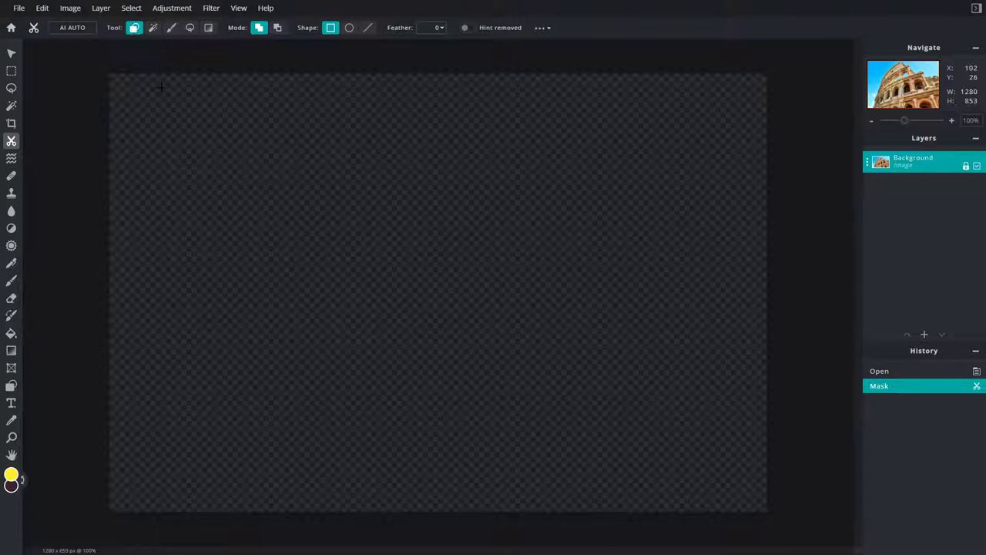
{"action": "left_click_drag", "start_coordinate": [135, 91], "coordinate": [227, 182]}
{"action": "left_click_drag", "start_coordinate": [245, 114], "coordinate": [484, 257]}
{"action": "left_click_drag", "start_coordinate": [191, 276], "coordinate": [332, 386]}
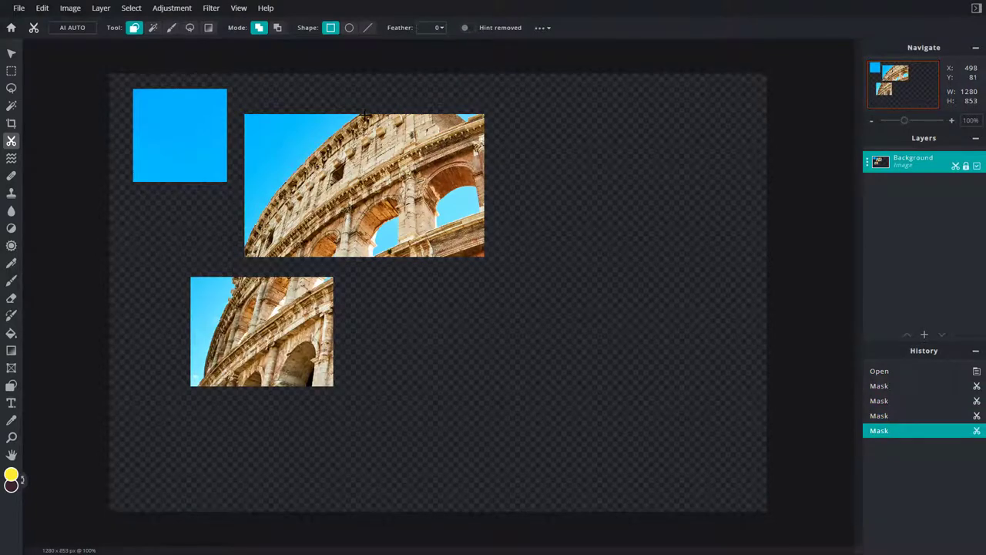
Step: Remove overlapping rectangular areas from the three revealed pieces with the rectangle shape mask
{"action": "left_click", "coordinate": [275, 31]}
{"action": "left_click_drag", "start_coordinate": [467, 139], "coordinate": [272, 285]}
{"action": "left_click_drag", "start_coordinate": [341, 275], "coordinate": [376, 310]}
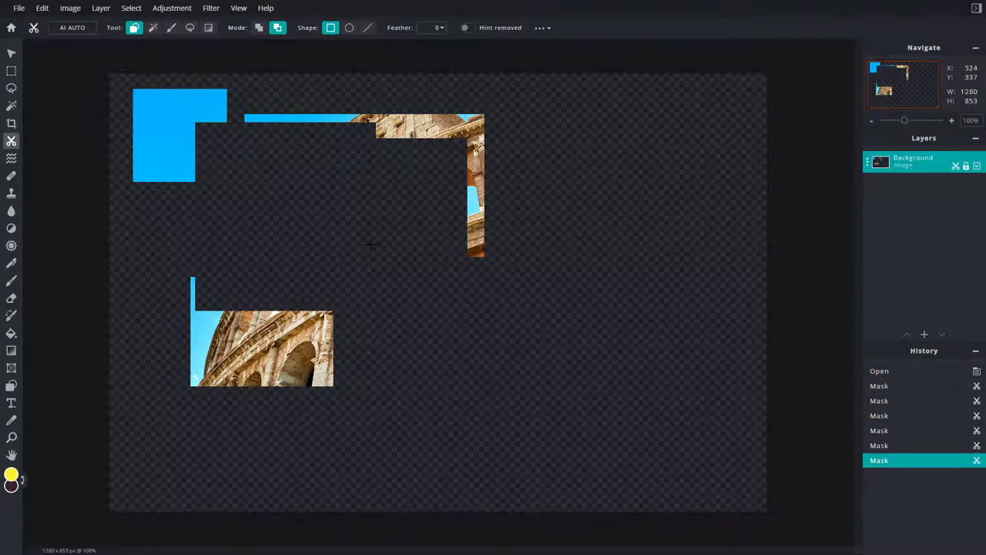
Step: Restore a large rectangle over the upper arches in keep mode, and remove a bigger overlapping rectangle in remove mode
{"action": "left_click", "coordinate": [259, 27]}
{"action": "left_click_drag", "start_coordinate": [244, 135], "coordinate": [465, 328]}
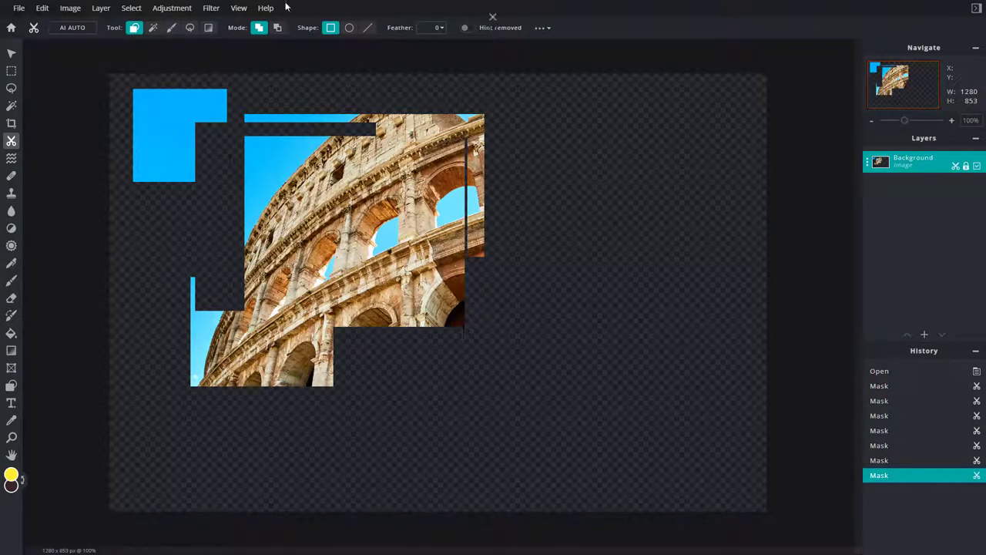
{"action": "left_click", "coordinate": [277, 27]}
{"action": "left_click_drag", "start_coordinate": [486, 129], "coordinate": [227, 393]}
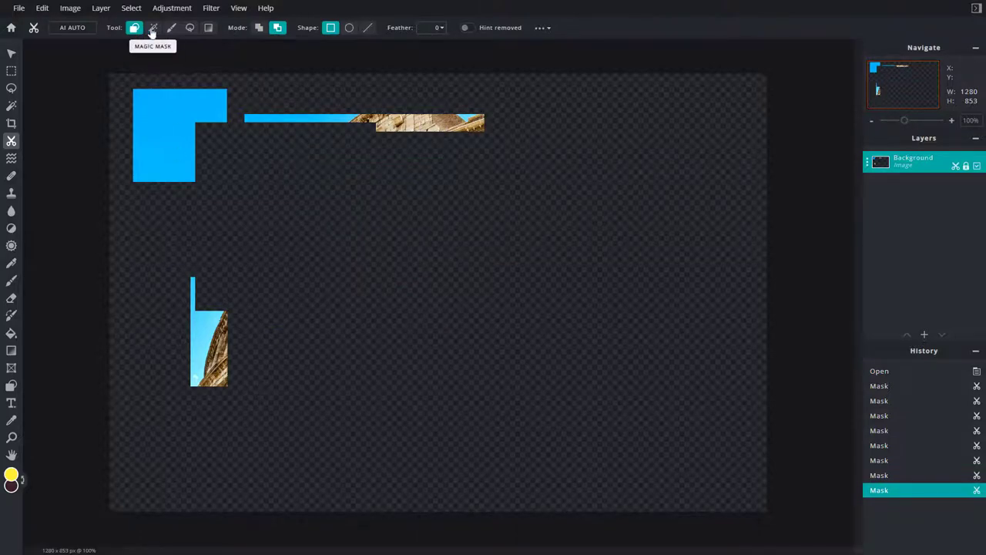
Step: Reveal the sky around the Colosseum and a lower-right arch with the Magic mask in keep mode at tolerance 32
{"action": "left_click", "coordinate": [153, 29]}
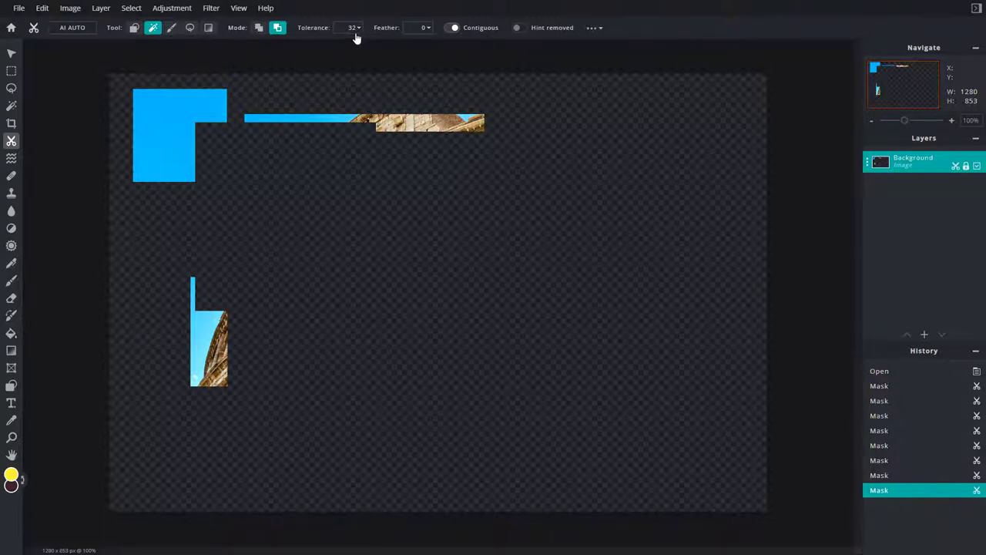
{"action": "left_click", "coordinate": [258, 28]}
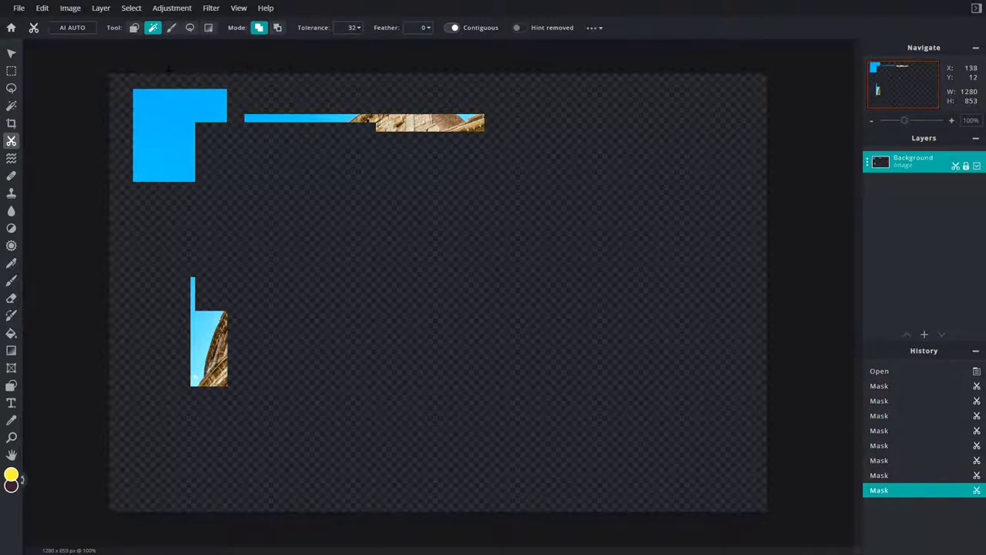
{"action": "left_click", "coordinate": [681, 473]}
{"action": "left_click", "coordinate": [277, 183]}
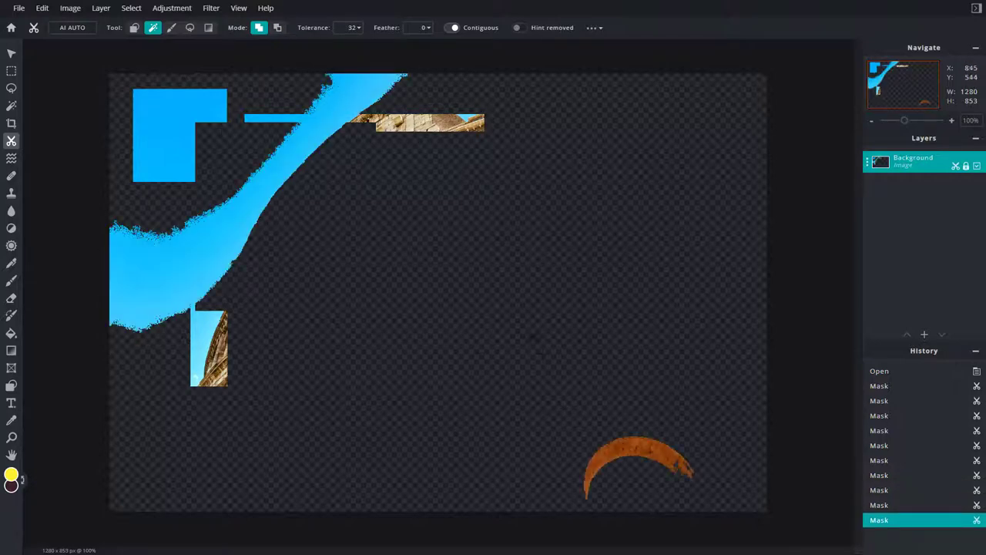
{"action": "left_click", "coordinate": [640, 259]}
{"action": "left_click", "coordinate": [672, 161]}
{"action": "left_click", "coordinate": [606, 159]}
{"action": "left_click", "coordinate": [544, 159]}
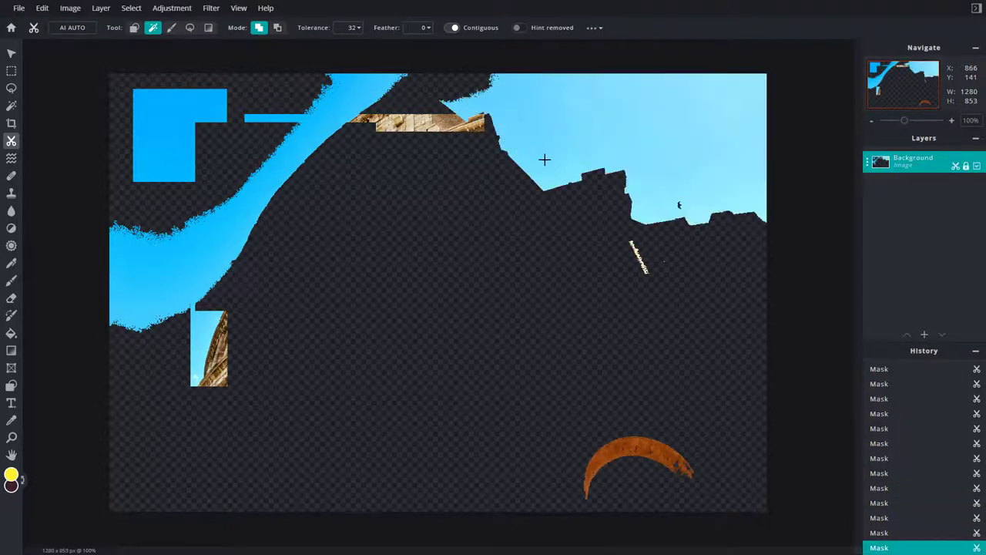
{"action": "left_click", "coordinate": [449, 88]}
{"action": "left_click", "coordinate": [299, 100]}
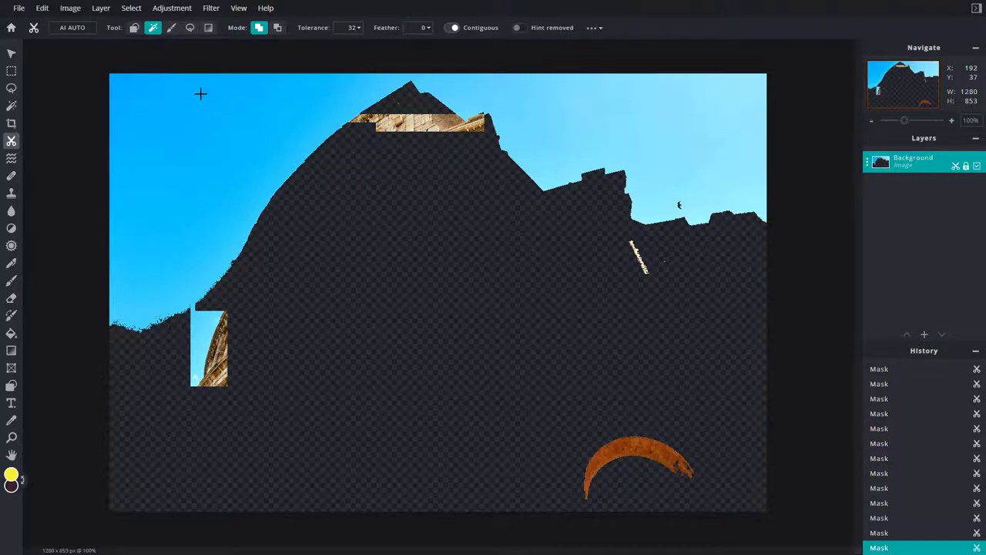
{"action": "left_click", "coordinate": [158, 376]}
{"action": "left_click", "coordinate": [137, 356]}
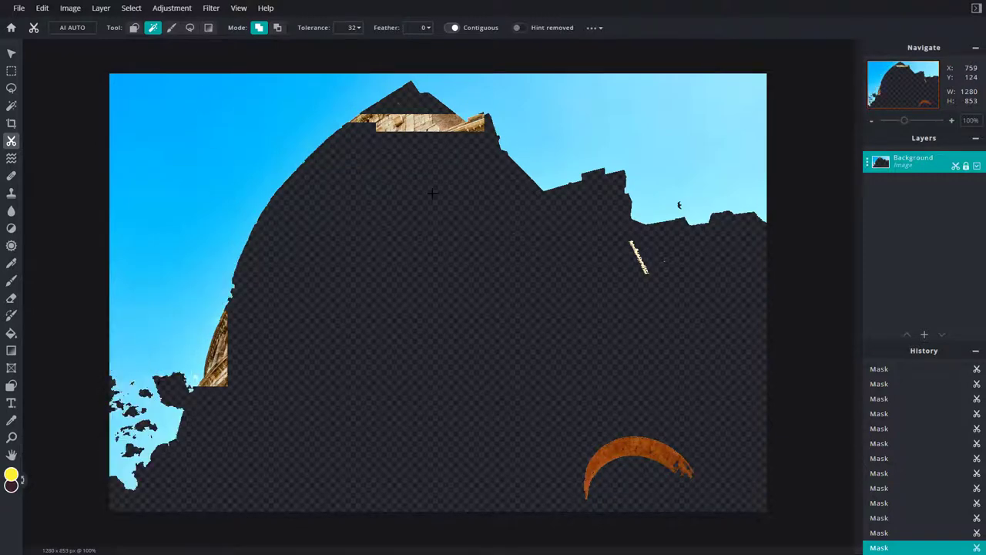
Step: Reveal the sky inside the upper arches, several masonry patches and the central dark door with the Magic mask
{"action": "left_click", "coordinate": [385, 235]}
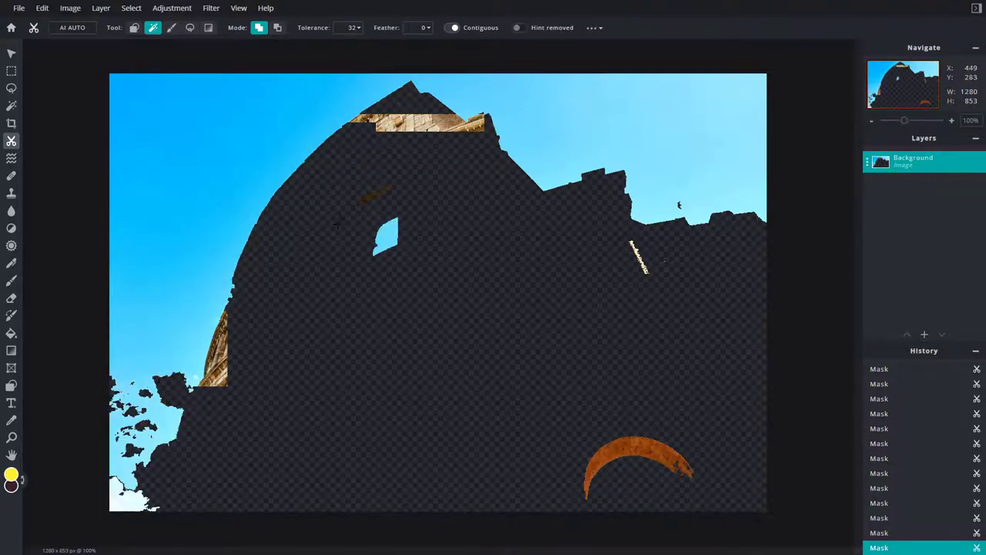
{"action": "left_click", "coordinate": [345, 265]}
{"action": "left_click", "coordinate": [379, 288]}
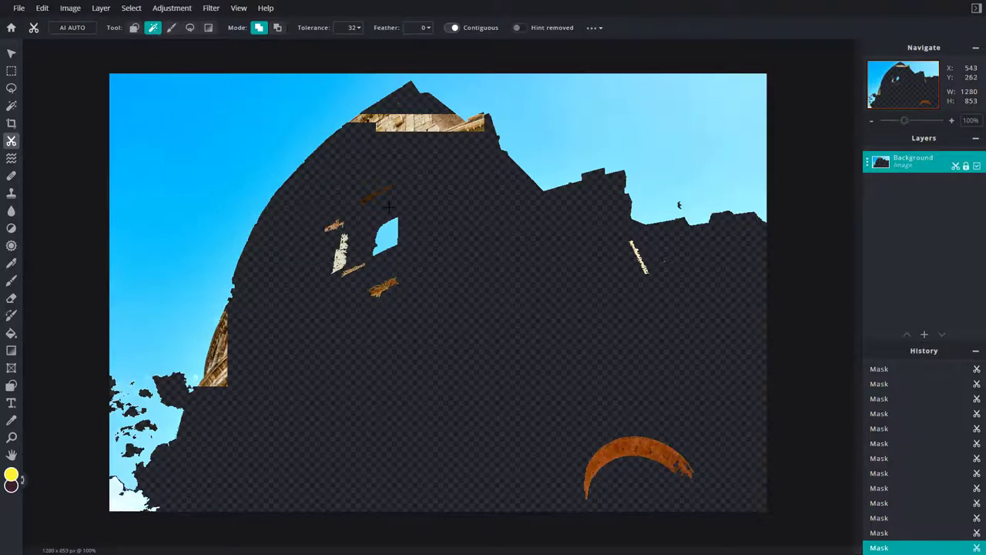
{"action": "left_click", "coordinate": [430, 183]}
{"action": "left_click", "coordinate": [458, 206]}
{"action": "left_click", "coordinate": [466, 254]}
{"action": "left_click", "coordinate": [492, 274]}
{"action": "left_click", "coordinate": [495, 328]}
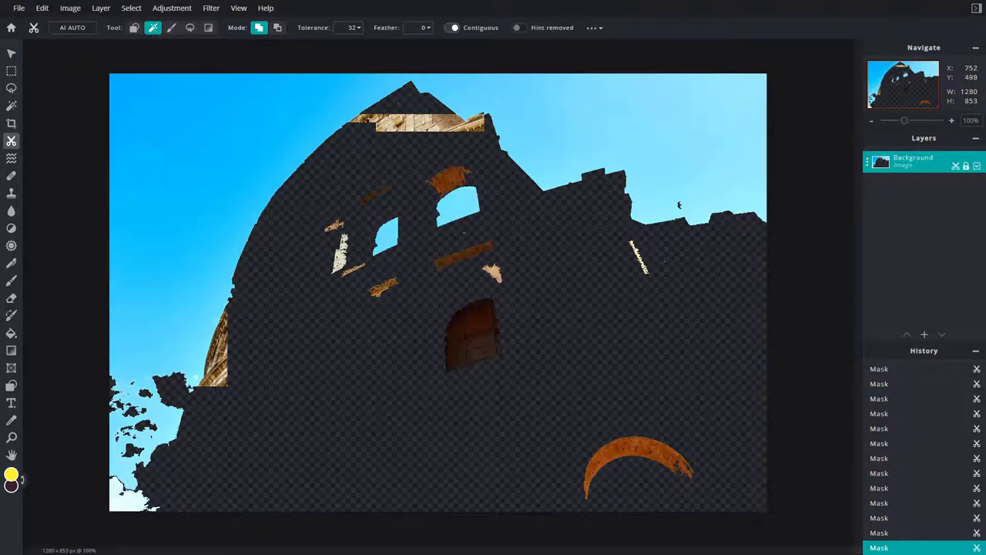
Step: Reveal the inner vaults of the middle-row arches with the Magic mask, enabling Hint removed only while adding them
{"action": "left_click", "coordinate": [518, 28]}
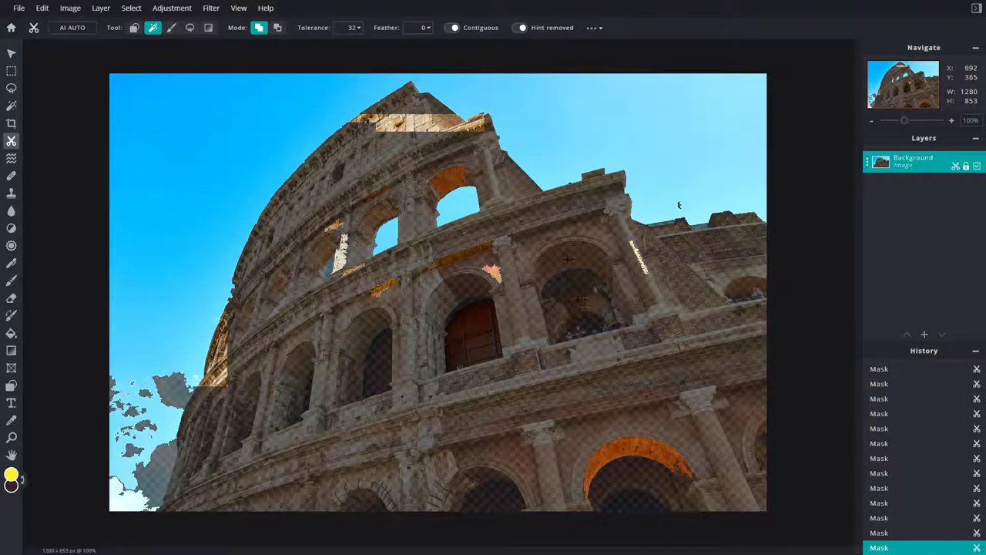
{"action": "left_click", "coordinate": [569, 258]}
{"action": "left_click", "coordinate": [469, 282]}
{"action": "left_click", "coordinate": [367, 339]}
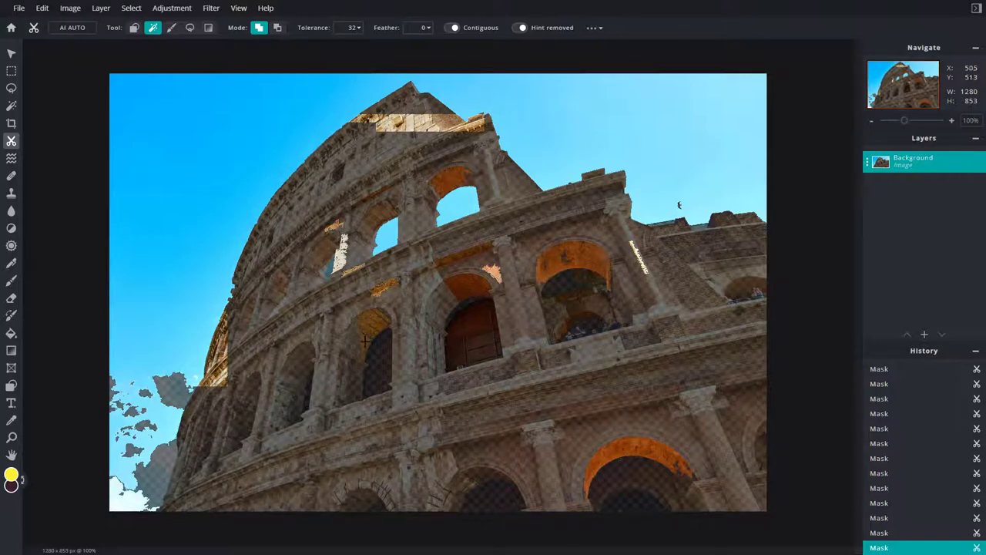
{"action": "left_click", "coordinate": [300, 353]}
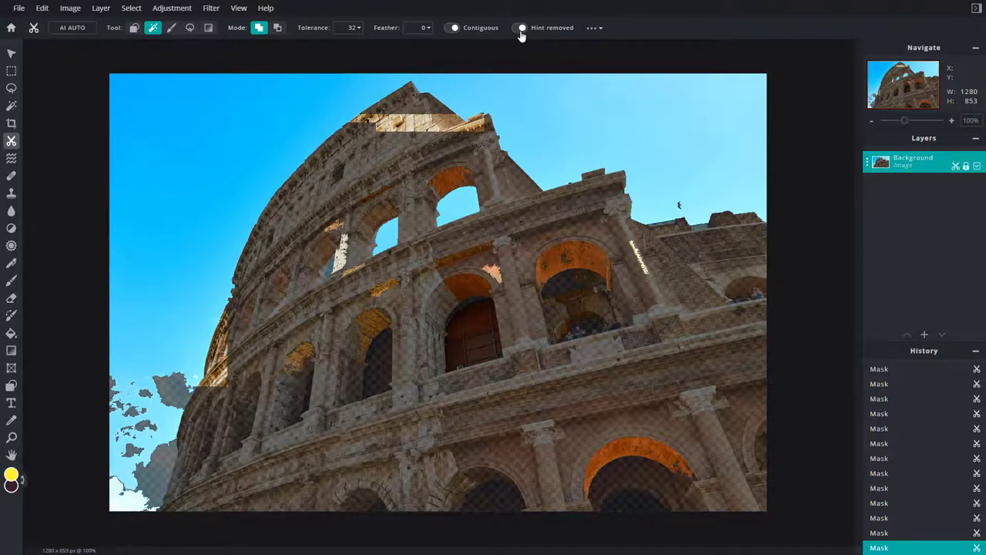
{"action": "left_click", "coordinate": [520, 31]}
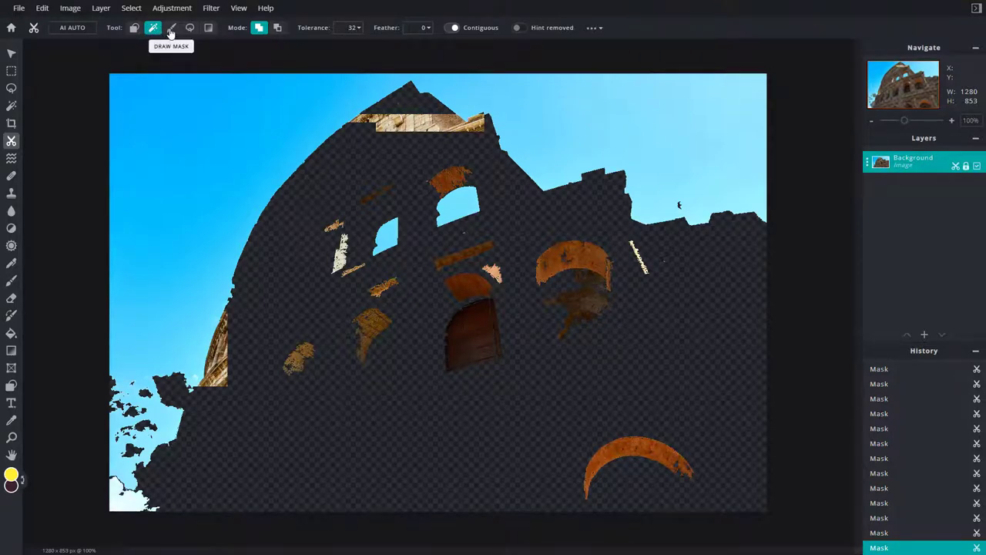
Step: Paint a curved strip of the facade into view with the Draw mask brush, and erase part of it in remove mode
{"action": "left_click", "coordinate": [171, 29]}
{"action": "mouse_move", "coordinate": [292, 247]}
{"action": "left_mouse_down"}
{"action": "mouse_move", "coordinate": [309, 331]}
{"action": "mouse_move", "coordinate": [347, 384]}
{"action": "mouse_move", "coordinate": [343, 407]}
{"action": "left_mouse_up"}
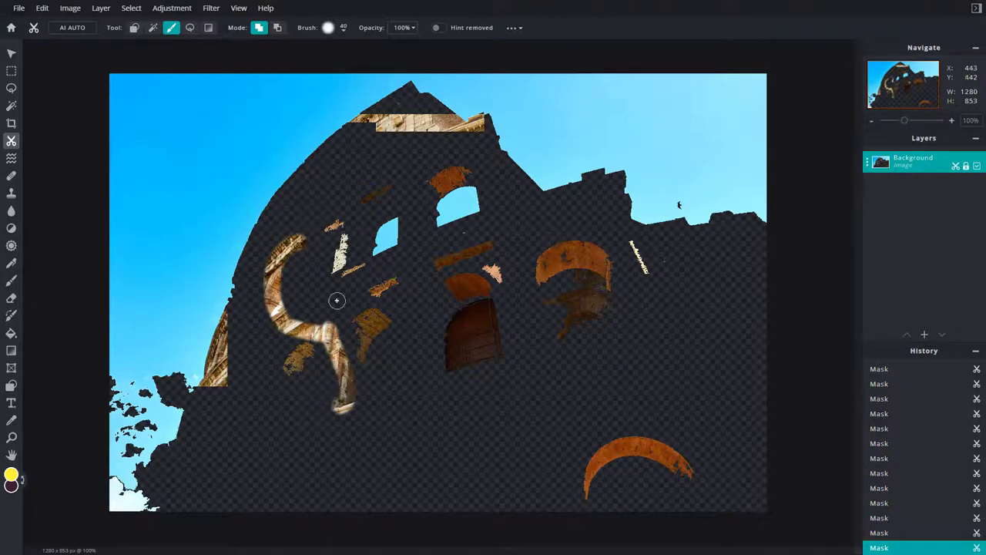
{"action": "left_click", "coordinate": [277, 27]}
{"action": "left_click_drag", "start_coordinate": [352, 241], "coordinate": [323, 330]}
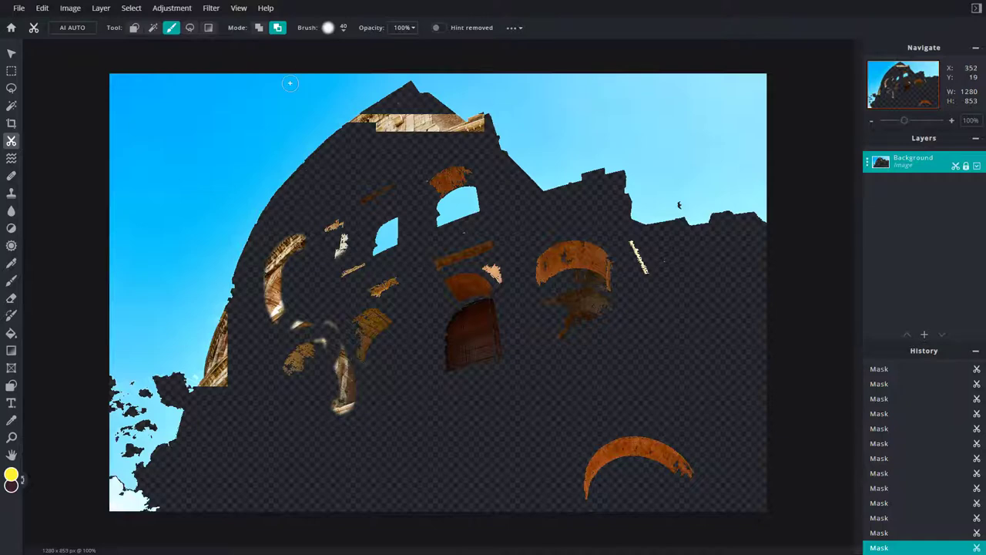
Step: Remove a freehand area around the central door with the Lasso mask, and restore a freehand area there in keep mode
{"action": "left_click", "coordinate": [189, 27]}
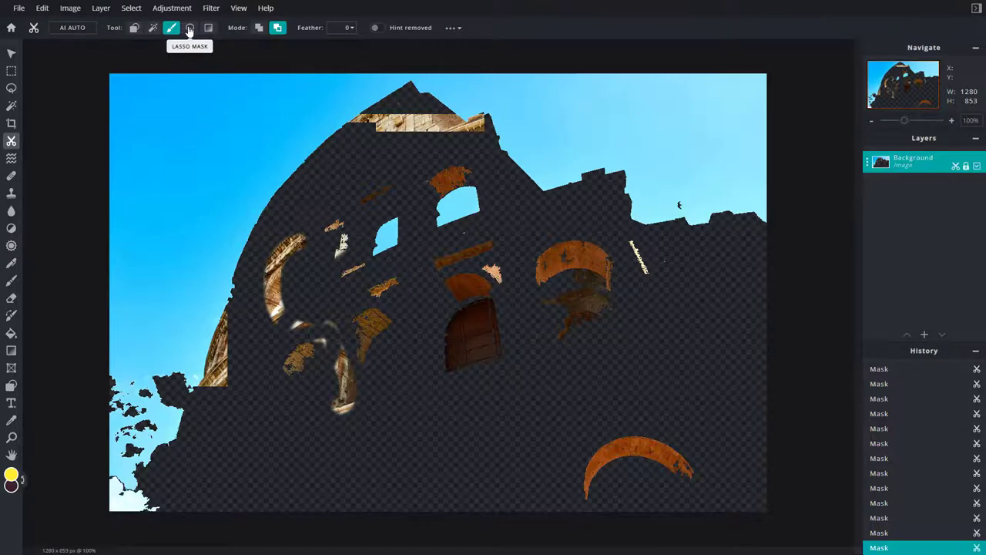
{"action": "left_click_drag", "start_coordinate": [440, 365], "coordinate": [446, 283]}
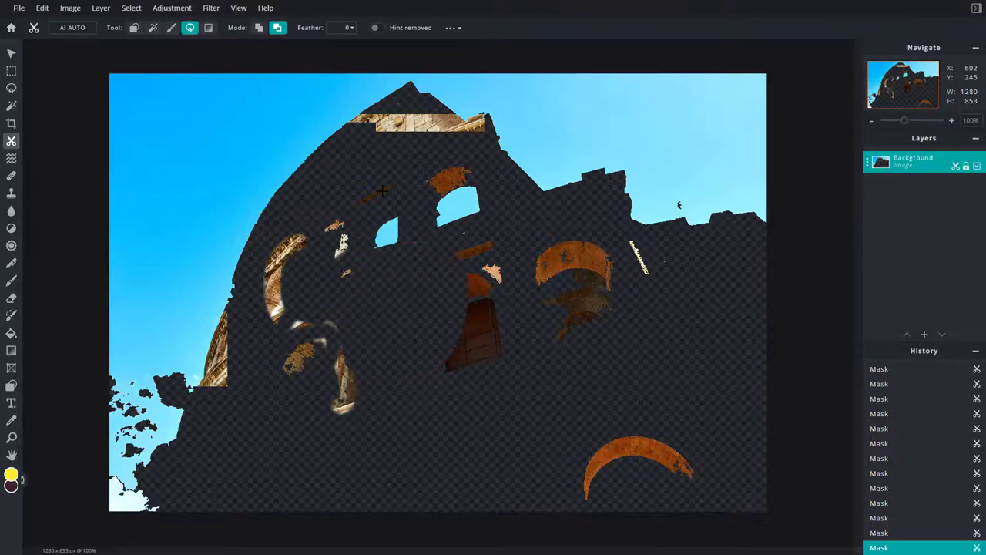
{"action": "left_click", "coordinate": [259, 27]}
{"action": "left_click_drag", "start_coordinate": [453, 245], "coordinate": [454, 247]}
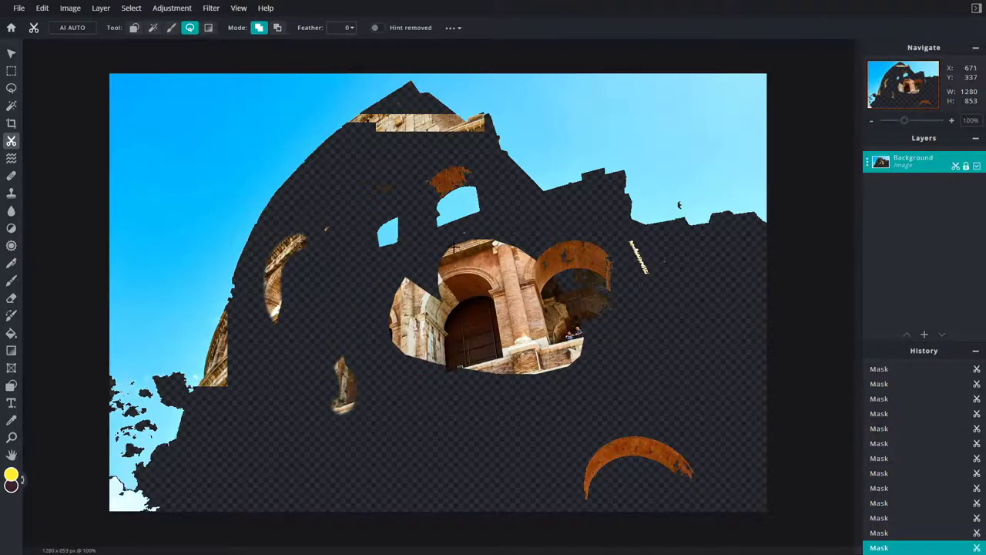
Step: Reveal most of the building with diagonal linear gradient masks, and add radial gradient masks around the lower-right column and arch
{"action": "left_click", "coordinate": [208, 27]}
{"action": "left_click_drag", "start_coordinate": [349, 185], "coordinate": [411, 309]}
{"action": "left_click_drag", "start_coordinate": [347, 277], "coordinate": [412, 375]}
{"action": "left_click_drag", "start_coordinate": [295, 301], "coordinate": [356, 363]}
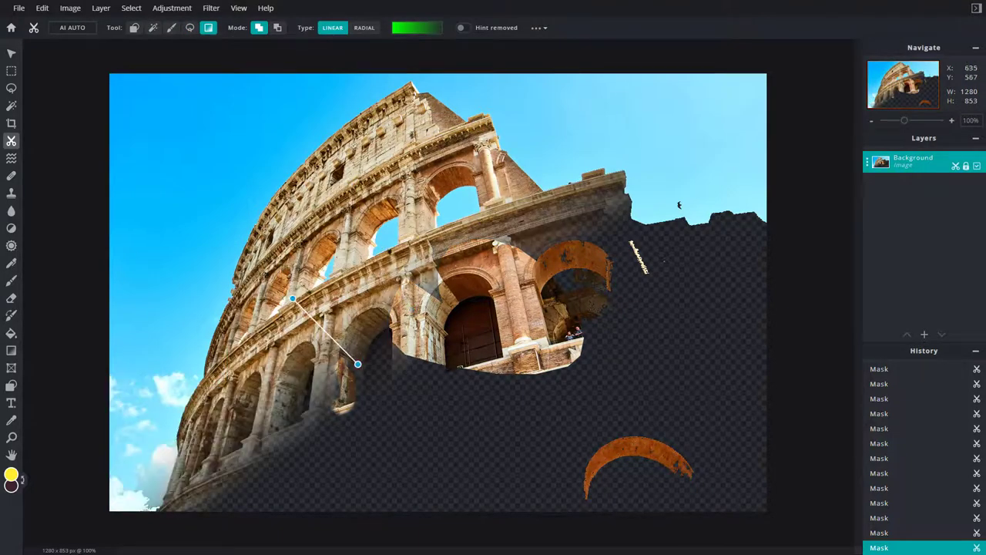
{"action": "left_click_drag", "start_coordinate": [516, 257], "coordinate": [598, 363]}
{"action": "left_click_drag", "start_coordinate": [567, 252], "coordinate": [675, 386]}
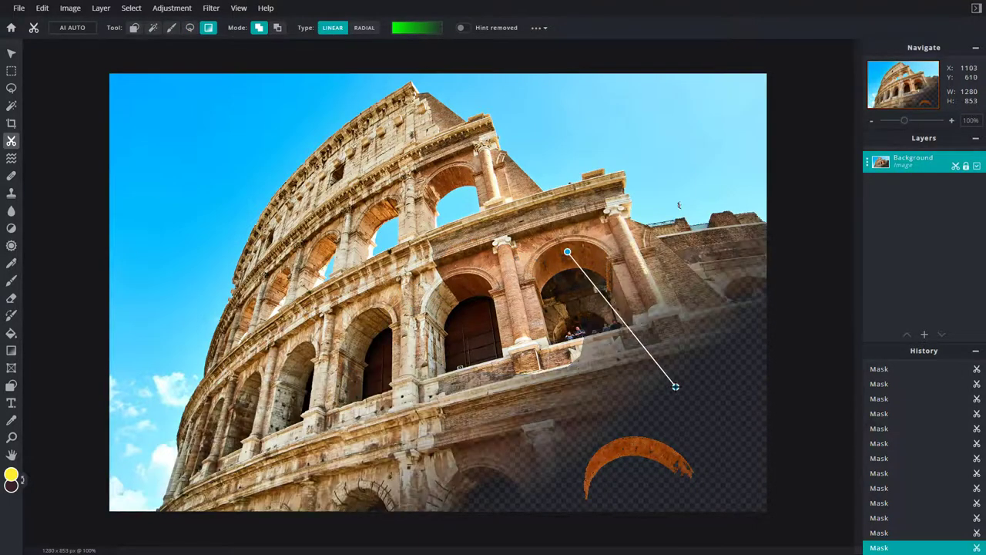
{"action": "left_click", "coordinate": [364, 28]}
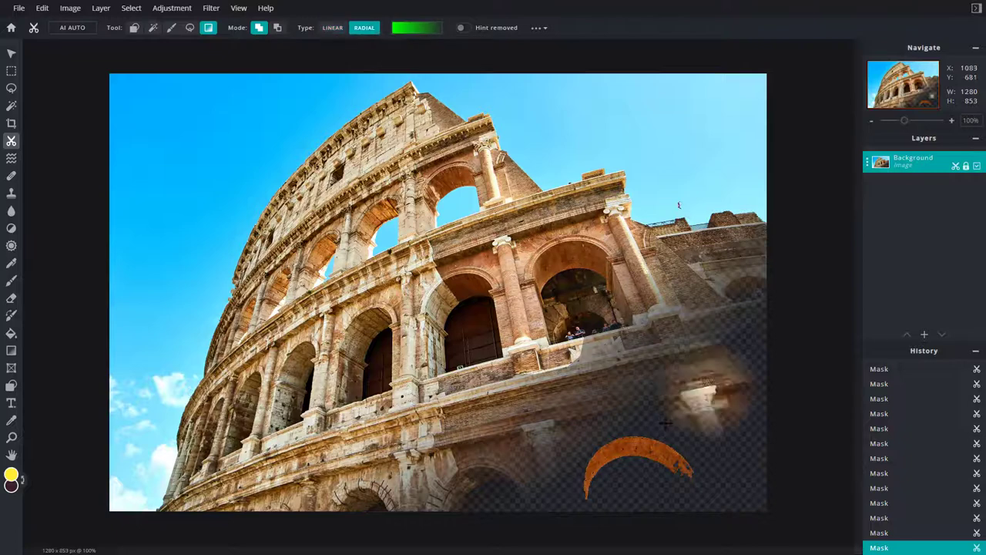
{"action": "left_click_drag", "start_coordinate": [652, 427], "coordinate": [591, 460]}
Step: Hide the whole photo with several large radial and linear gradient masks in remove mode
{"action": "left_click", "coordinate": [276, 28]}
{"action": "left_click_drag", "start_coordinate": [649, 374], "coordinate": [473, 235]}
{"action": "left_click_drag", "start_coordinate": [400, 195], "coordinate": [466, 261]}
{"action": "left_click_drag", "start_coordinate": [356, 216], "coordinate": [596, 370]}
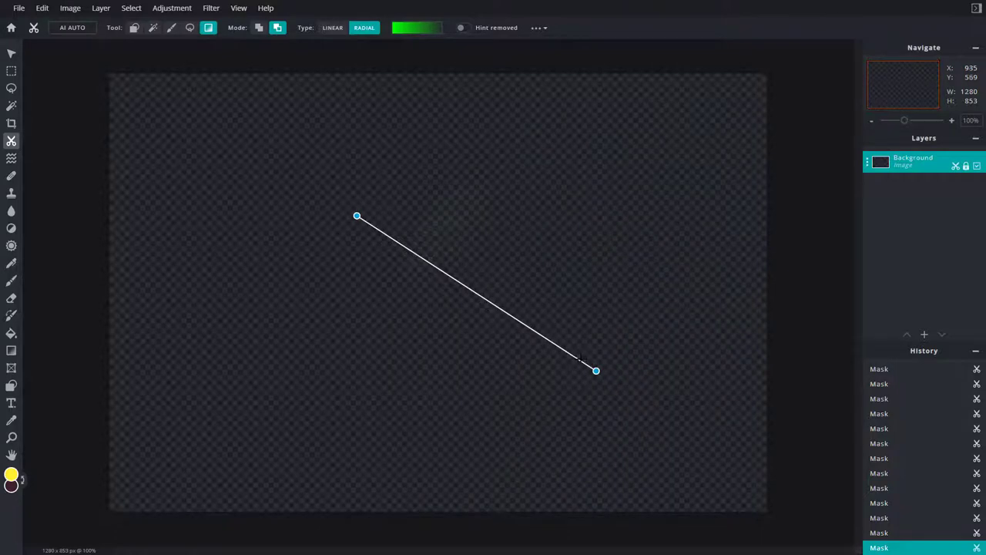
{"action": "left_click", "coordinate": [334, 31]}
{"action": "left_click_drag", "start_coordinate": [420, 190], "coordinate": [696, 363]}
{"action": "left_click_drag", "start_coordinate": [317, 239], "coordinate": [302, 218]}
Step: Reveal a large soft circular area centred on the upper arches with a radial gradient mask, and set the type back to linear
{"action": "left_click", "coordinate": [363, 28]}
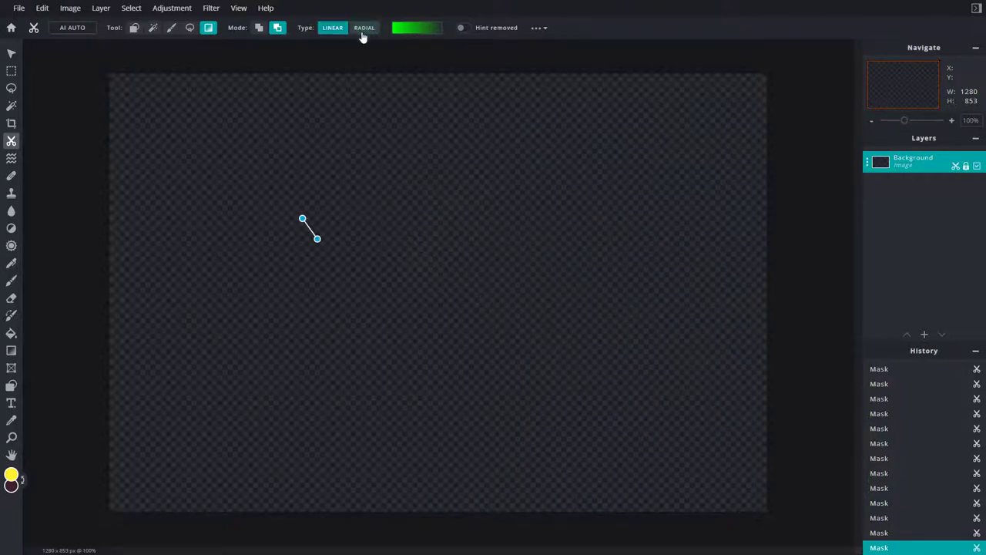
{"action": "left_click", "coordinate": [259, 28]}
{"action": "left_click_drag", "start_coordinate": [382, 218], "coordinate": [562, 373]}
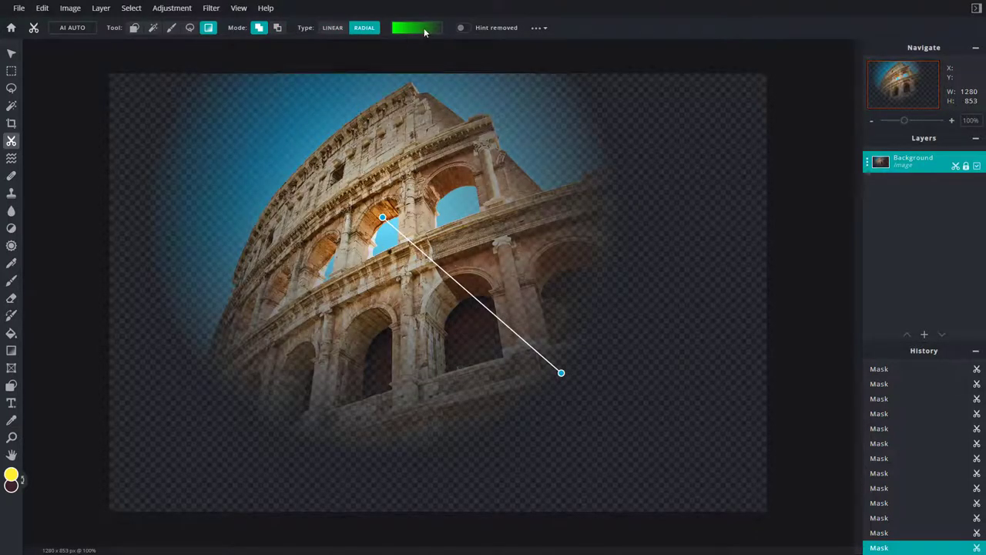
{"action": "left_click", "coordinate": [333, 29]}
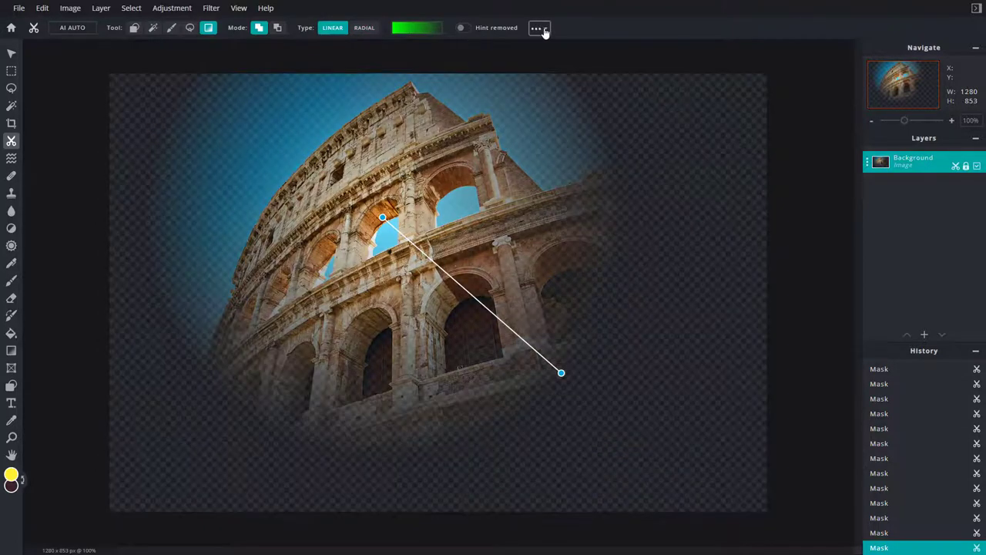
Step: Invert the mask and extract it as a new layer
{"action": "left_click", "coordinate": [544, 31]}
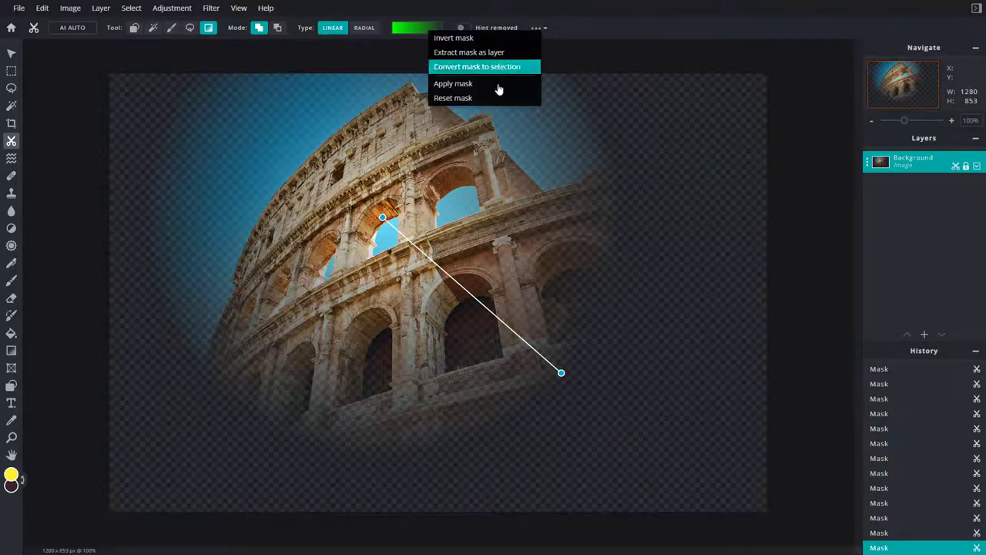
{"action": "left_click", "coordinate": [544, 31]}
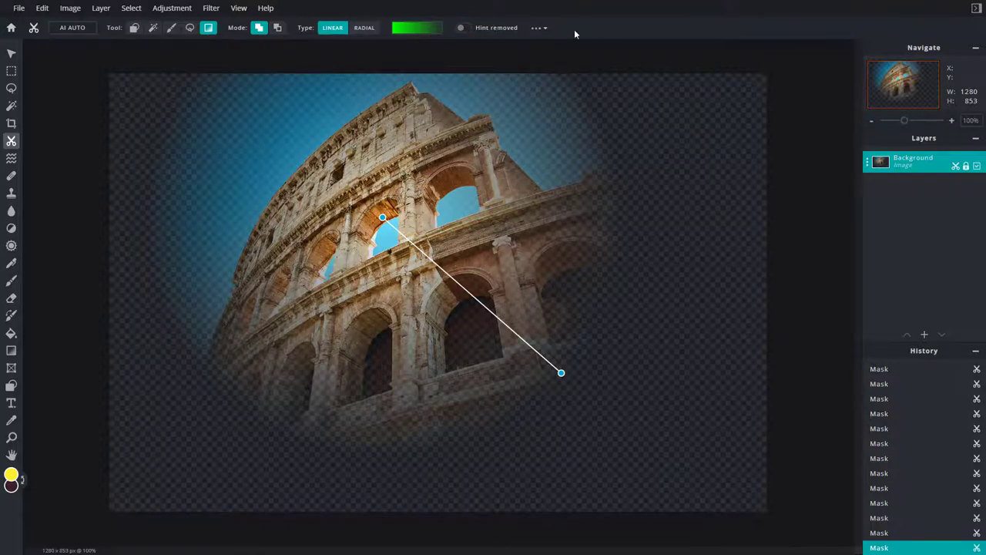
{"action": "left_click", "coordinate": [544, 29]}
{"action": "left_click", "coordinate": [520, 38]}
{"action": "left_click", "coordinate": [540, 31]}
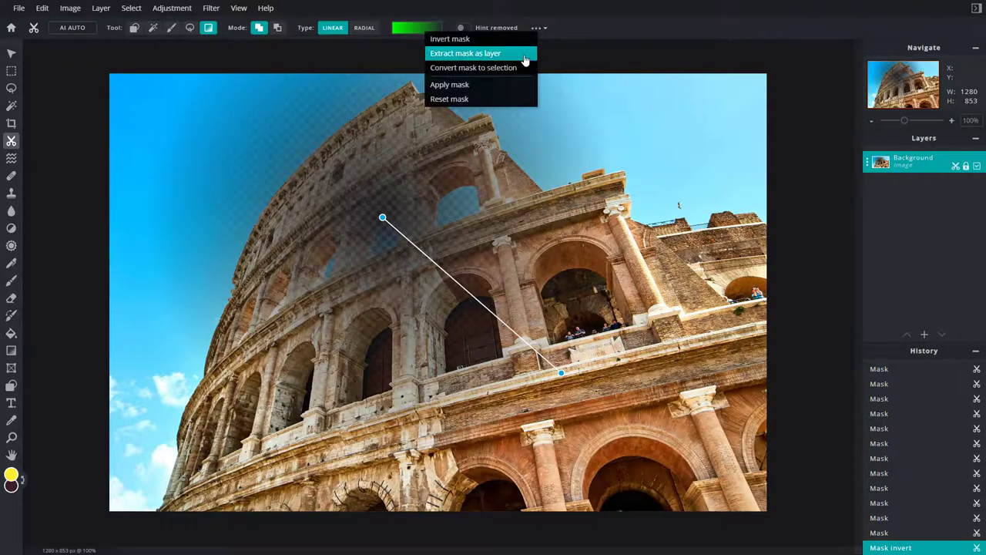
{"action": "left_click", "coordinate": [523, 59]}
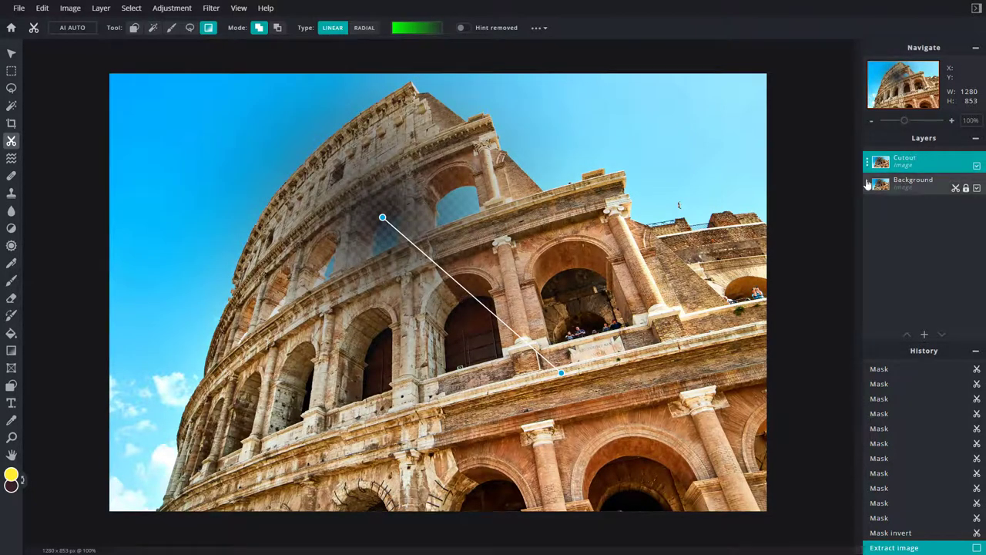
Step: Mask the cutout layer with a linear gradient across the upper arches and several overlapping hard-edged rectangles in add mode
{"action": "left_click", "coordinate": [538, 28]}
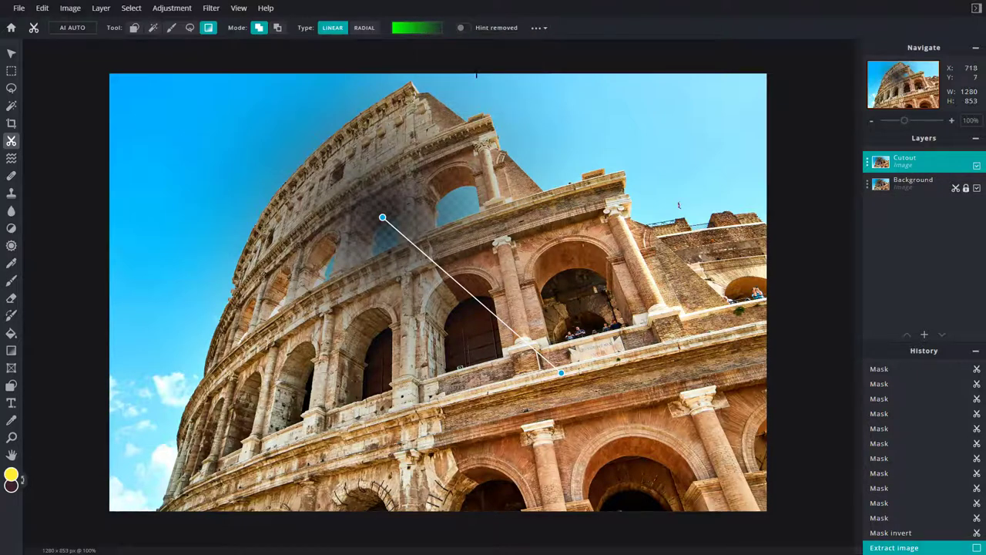
{"action": "left_click_drag", "start_coordinate": [389, 156], "coordinate": [562, 192]}
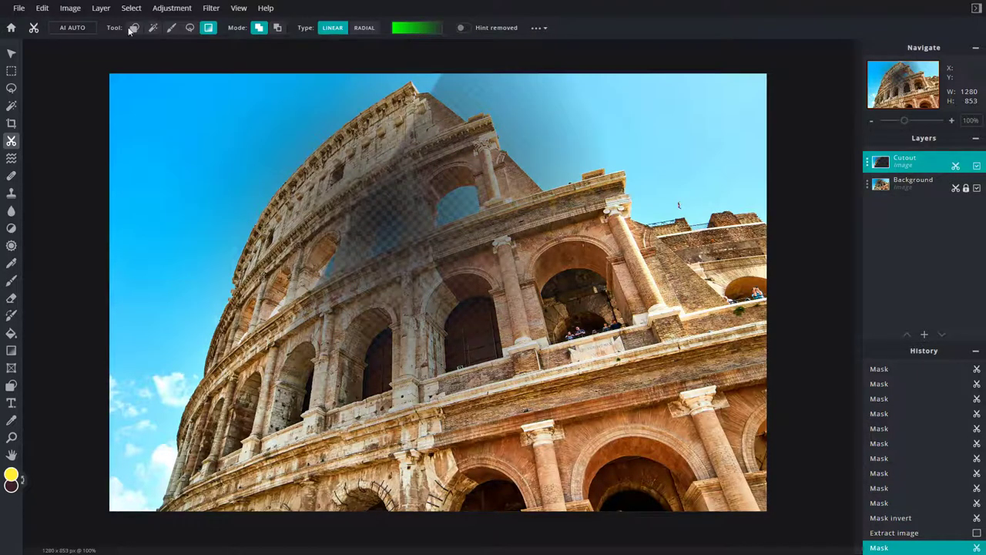
{"action": "left_click", "coordinate": [134, 28]}
{"action": "left_click_drag", "start_coordinate": [287, 164], "coordinate": [448, 331]}
{"action": "left_click_drag", "start_coordinate": [290, 117], "coordinate": [509, 336]}
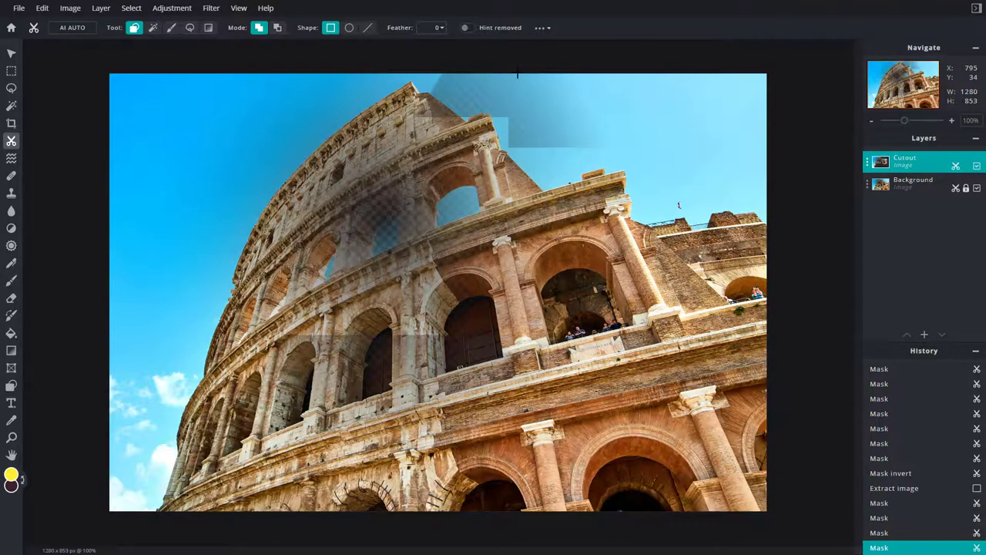
Step: Convert the cutout layer's mask to a selection
{"action": "left_click", "coordinate": [540, 27]}
{"action": "left_click", "coordinate": [479, 63]}
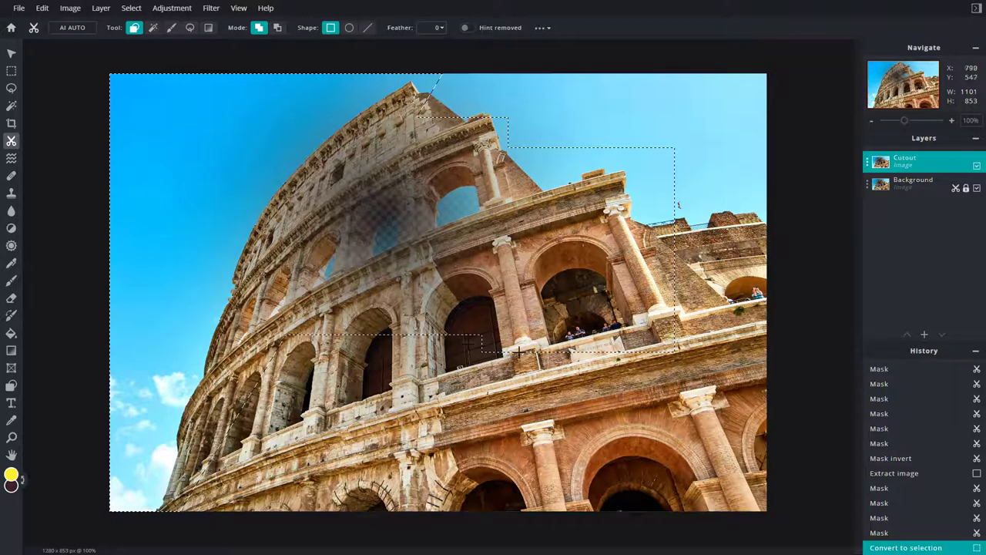
{"action": "left_click", "coordinate": [544, 27]}
Step: Hide the entire cutout layer and the entire background layer with large rectangular shape masks in remove mode
{"action": "left_click", "coordinate": [278, 27]}
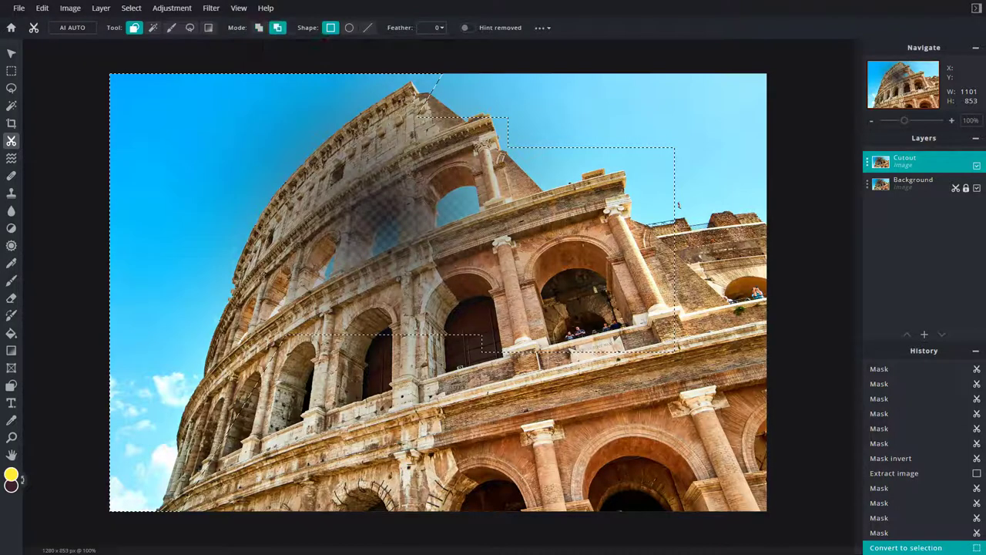
{"action": "left_click_drag", "start_coordinate": [95, 61], "coordinate": [788, 390]}
{"action": "left_click_drag", "start_coordinate": [802, 463], "coordinate": [818, 464]}
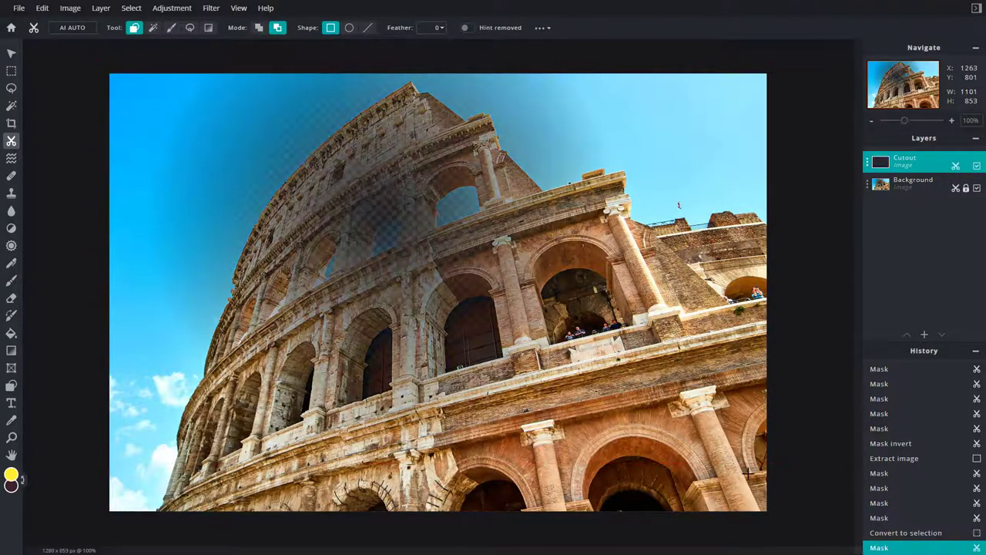
{"action": "left_click", "coordinate": [921, 192]}
{"action": "left_click_drag", "start_coordinate": [115, 74], "coordinate": [802, 533]}
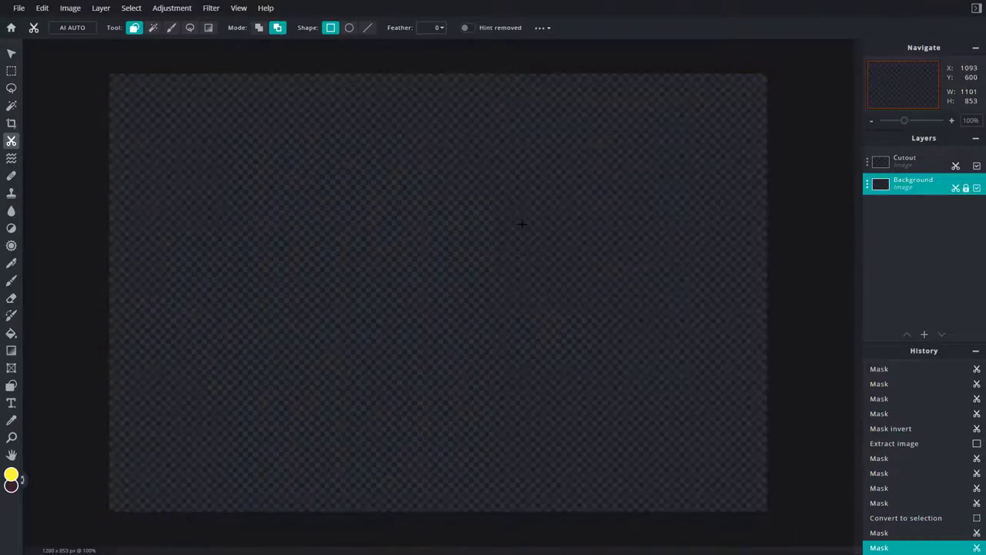
Step: Reveal a small soft-edged rectangle of sky on the background layer in add mode with a feather of 55
{"action": "left_click", "coordinate": [418, 31]}
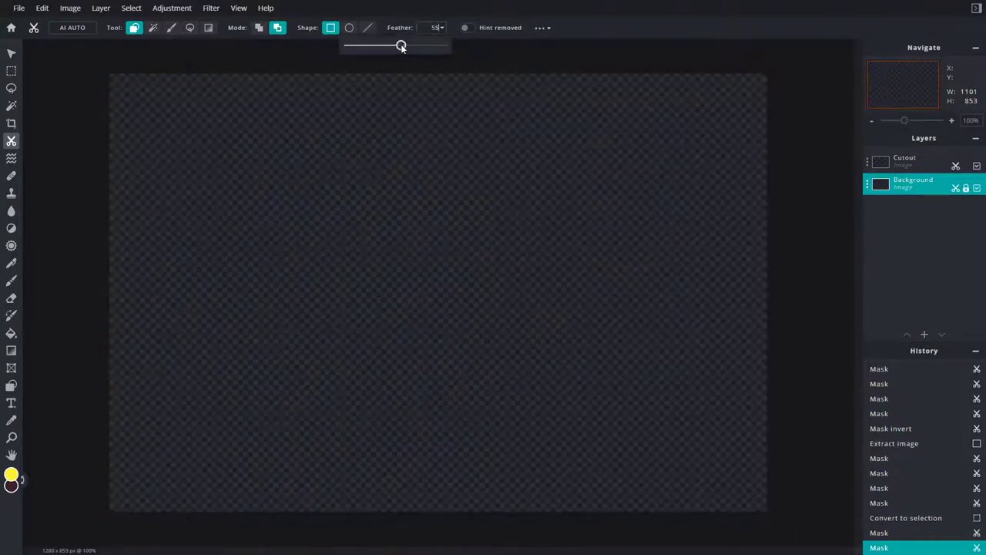
{"action": "left_click", "coordinate": [259, 28]}
{"action": "left_click_drag", "start_coordinate": [193, 105], "coordinate": [282, 178]}
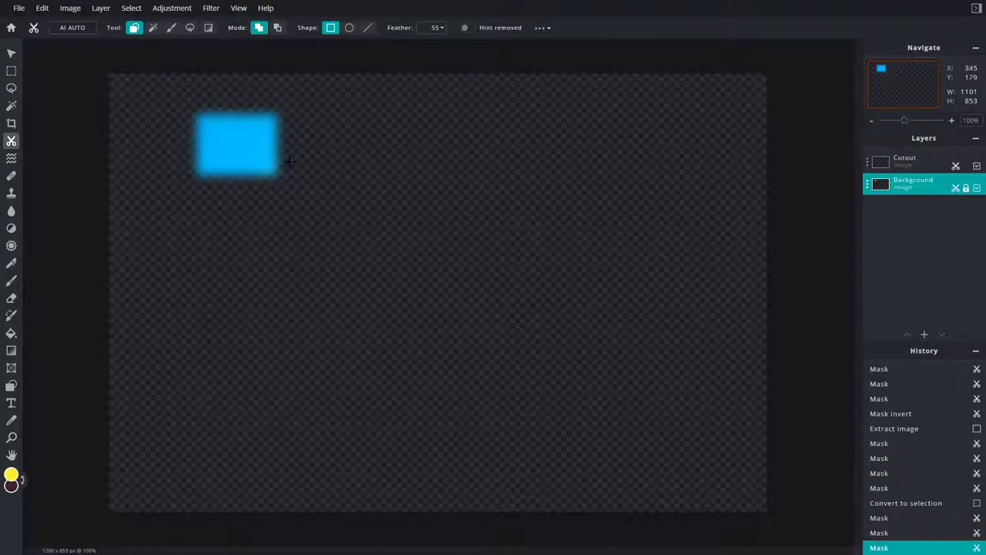
Step: Raise the feather further and reveal two softer rectangles, a large one over the upper arch and a small one on the facade beside it
{"action": "left_click", "coordinate": [436, 27]}
{"action": "left_click", "coordinate": [429, 45]}
{"action": "left_click_drag", "start_coordinate": [540, 248], "coordinate": [564, 268]}
{"action": "left_click_drag", "start_coordinate": [348, 158], "coordinate": [397, 219]}
Step: Set the feather to 0 and reveal two overlapping hard-edged rectangles over the building's outer left edge and the sky
{"action": "mouse_move", "coordinate": [440, 28]}
{"action": "left_mouse_down"}
{"action": "mouse_move", "coordinate": [408, 47]}
{"action": "mouse_move", "coordinate": [341, 48]}
{"action": "left_mouse_up"}
{"action": "left_click_drag", "start_coordinate": [215, 265], "coordinate": [303, 340]}
{"action": "left_click_drag", "start_coordinate": [191, 214], "coordinate": [306, 293]}
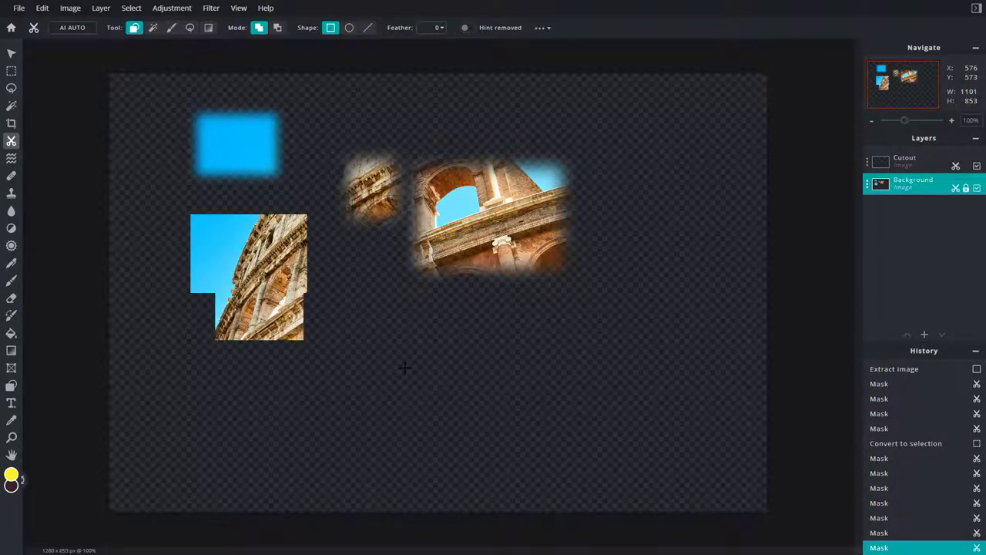